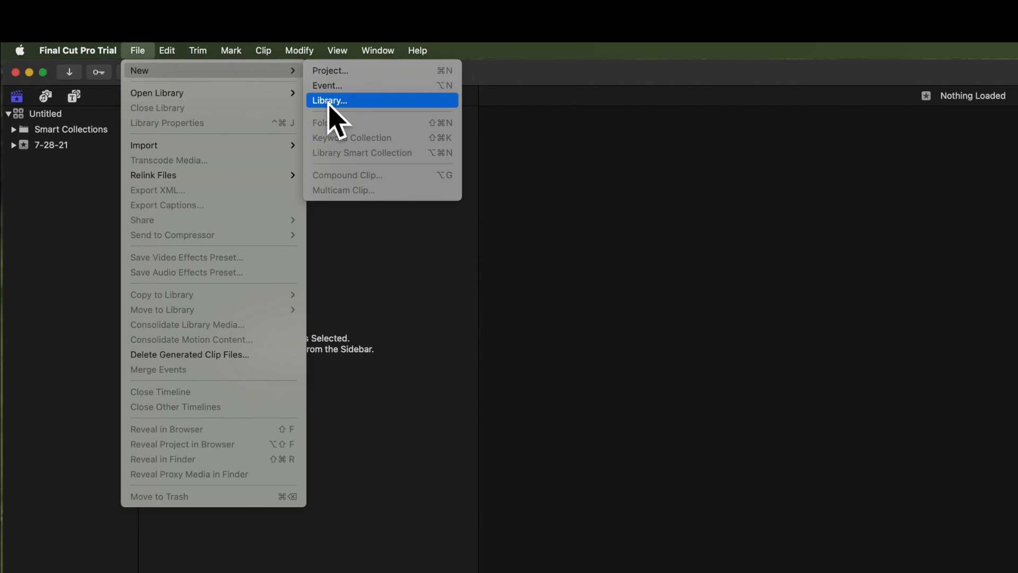
Step: Create a new library named Library-1 in the Lib-Evnt-Proj folder on the FCPX-Extended drive
left_click(330, 102)
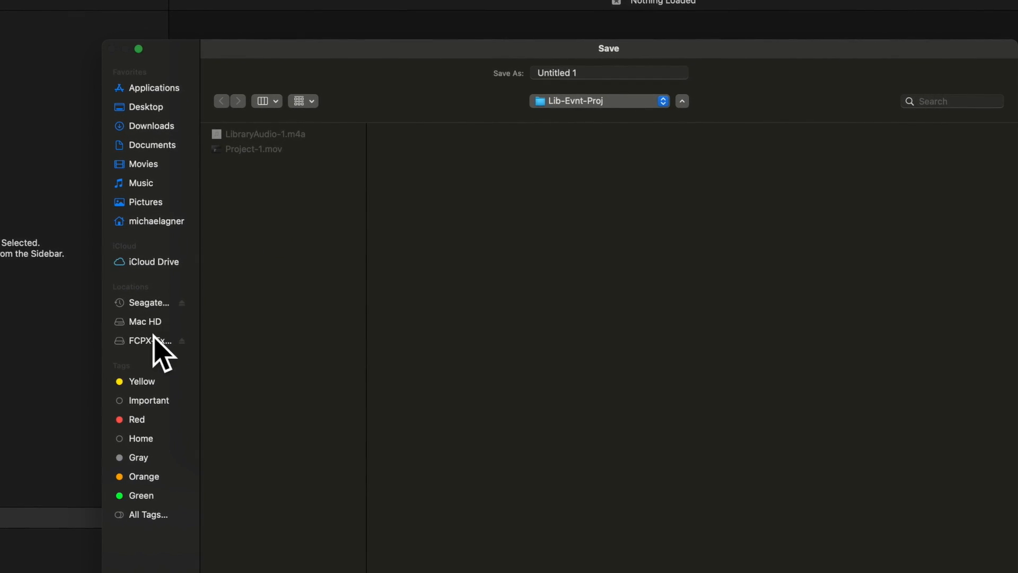
left_click(593, 65)
type("Library-1")
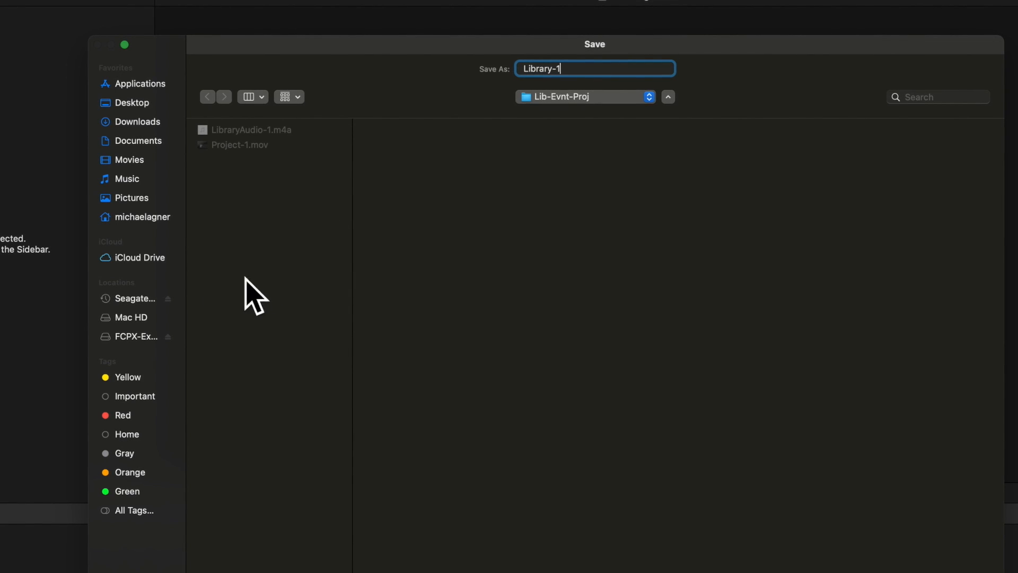
left_click(135, 338)
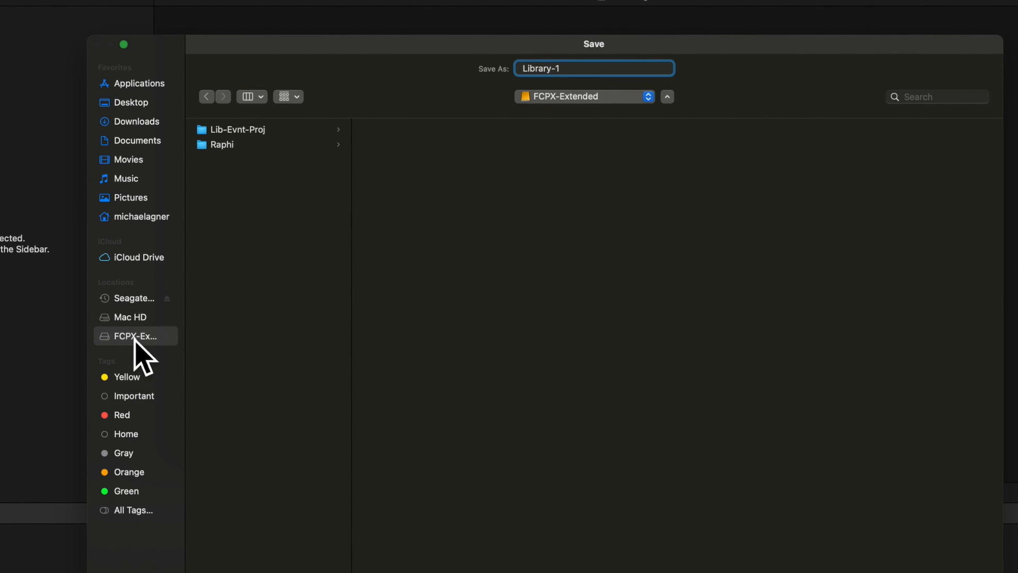
left_click(220, 131)
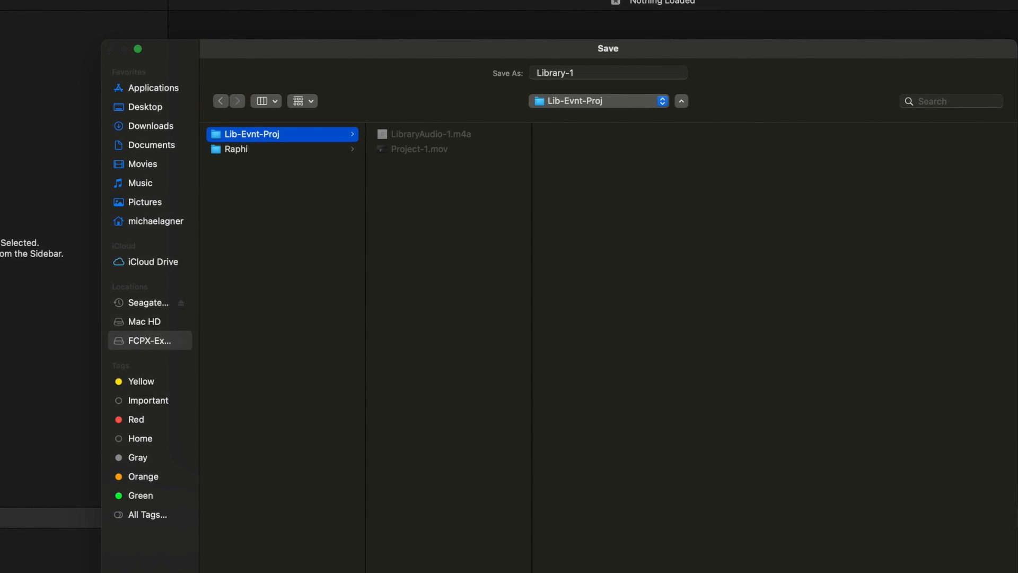
key("Return")
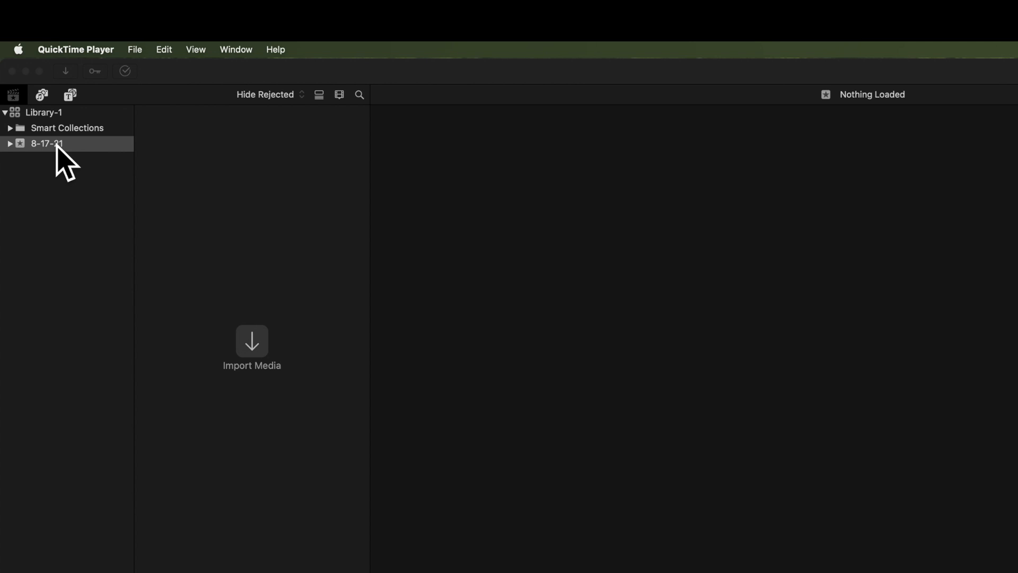
left_click(44, 114)
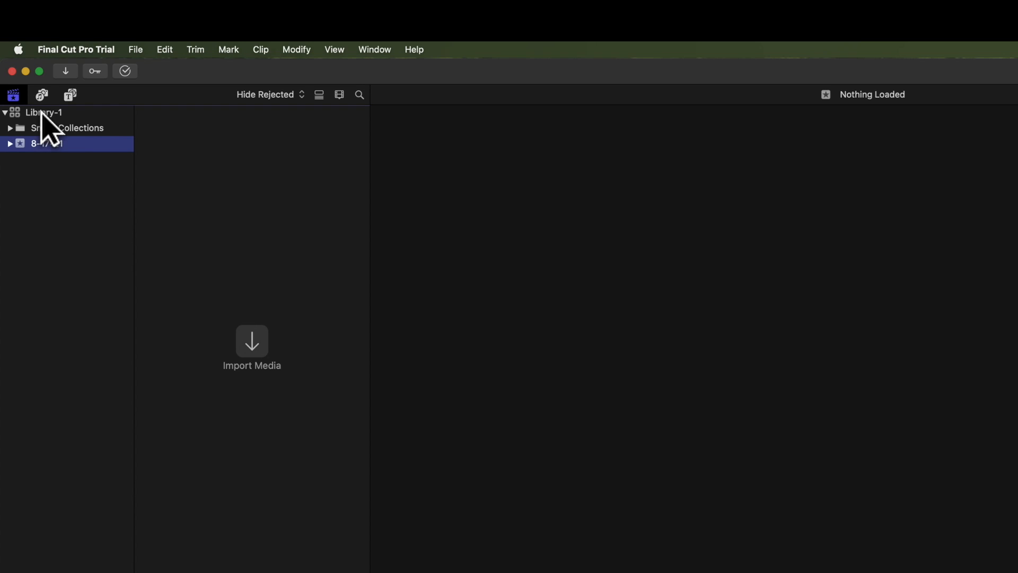
left_click(43, 113)
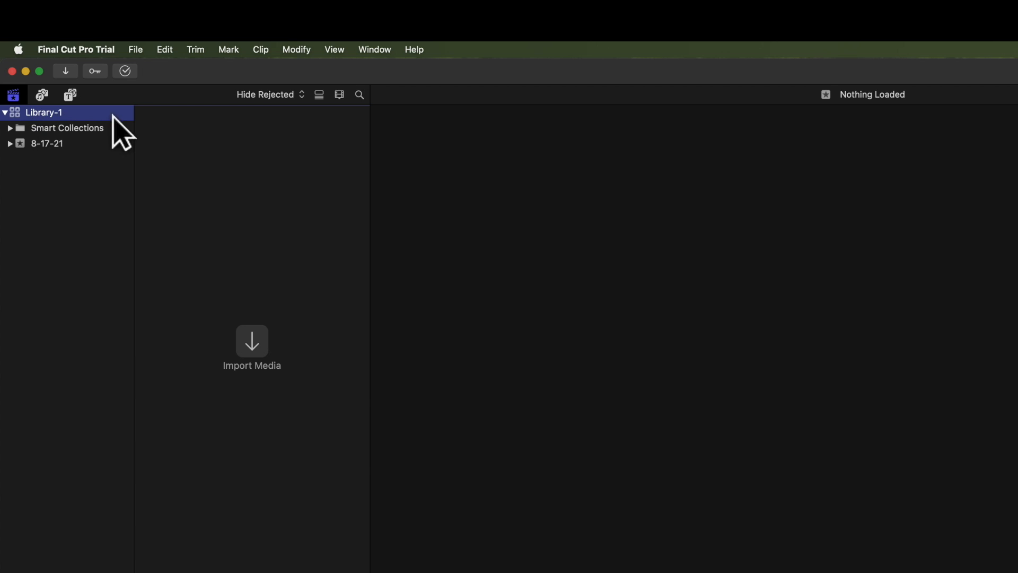
left_click(136, 50)
mouse_move(143, 70)
left_click(333, 85)
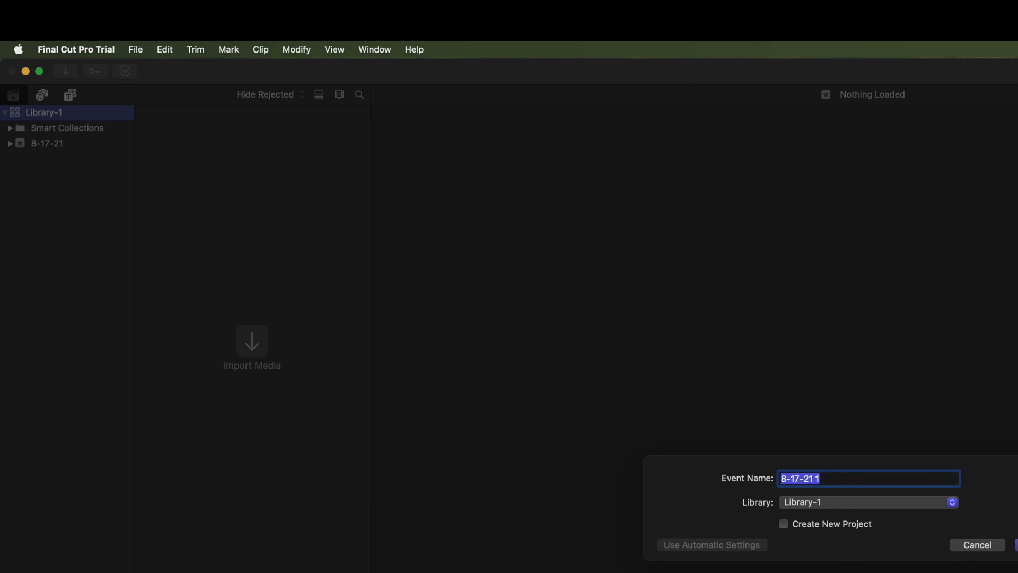
left_click(977, 545)
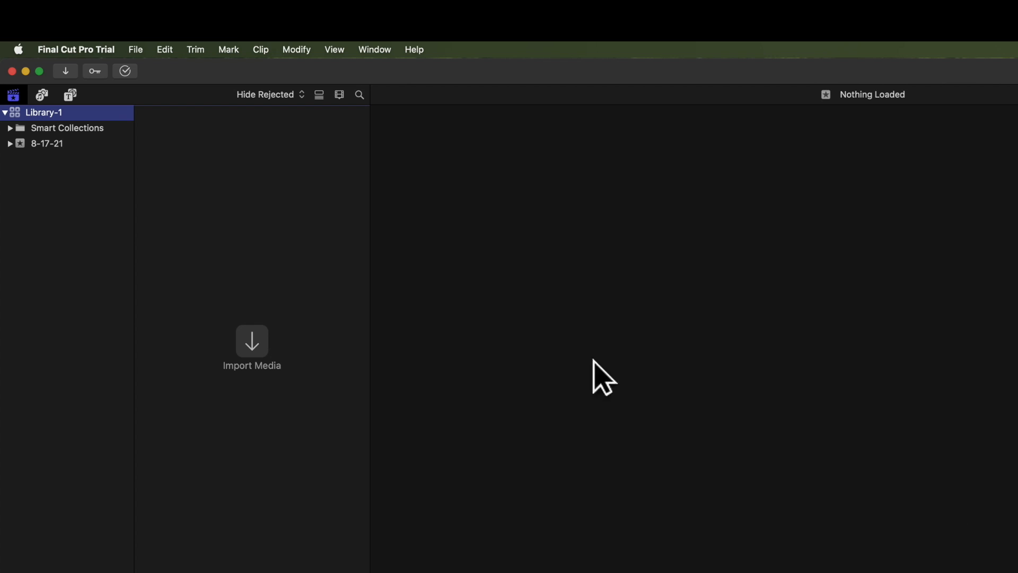
right_click(74, 113)
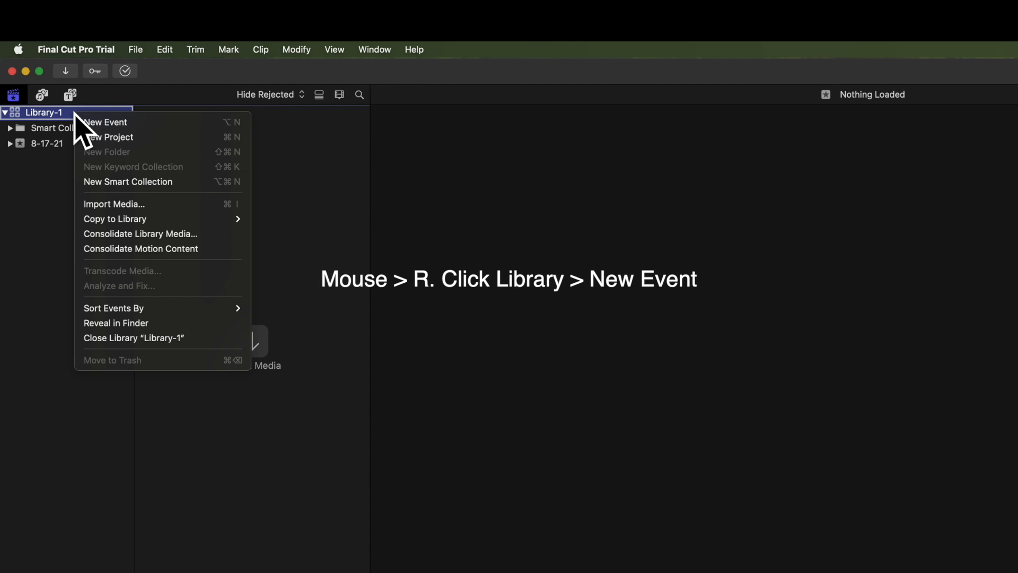
left_click(109, 130)
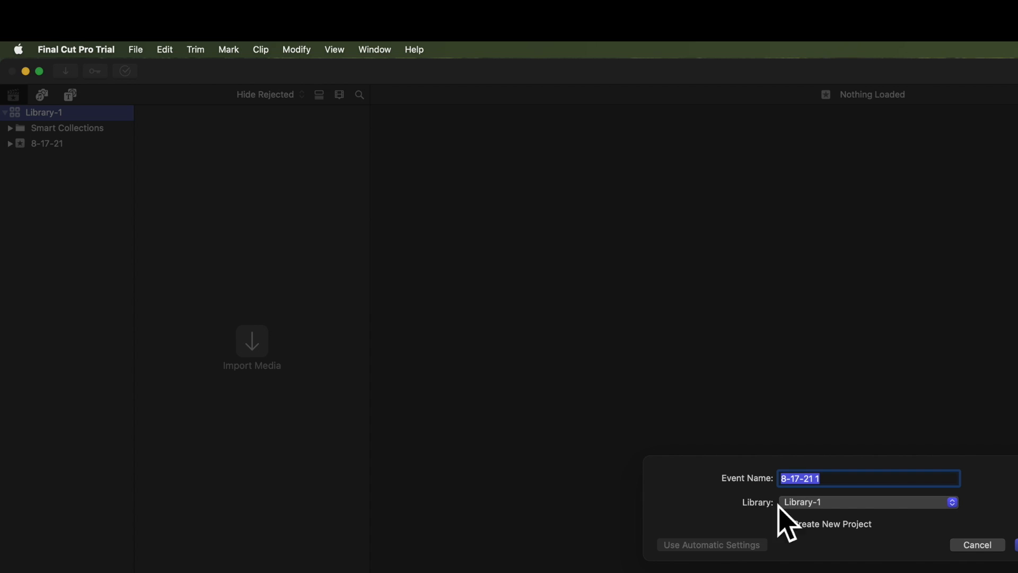
left_click(973, 546)
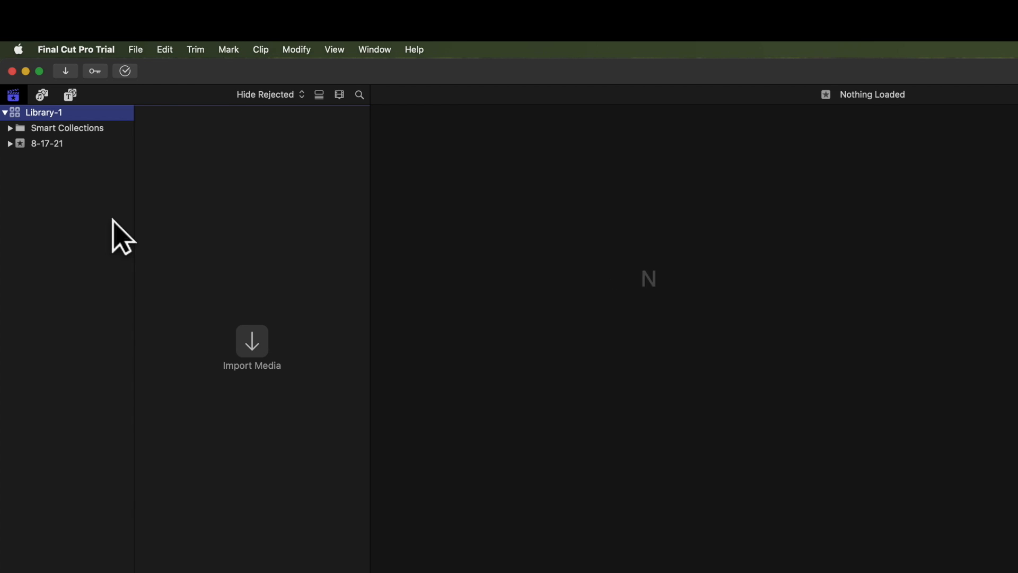
Step: Create a new event named Event-2 in Library-1 without creating a new project
key("alt+n")
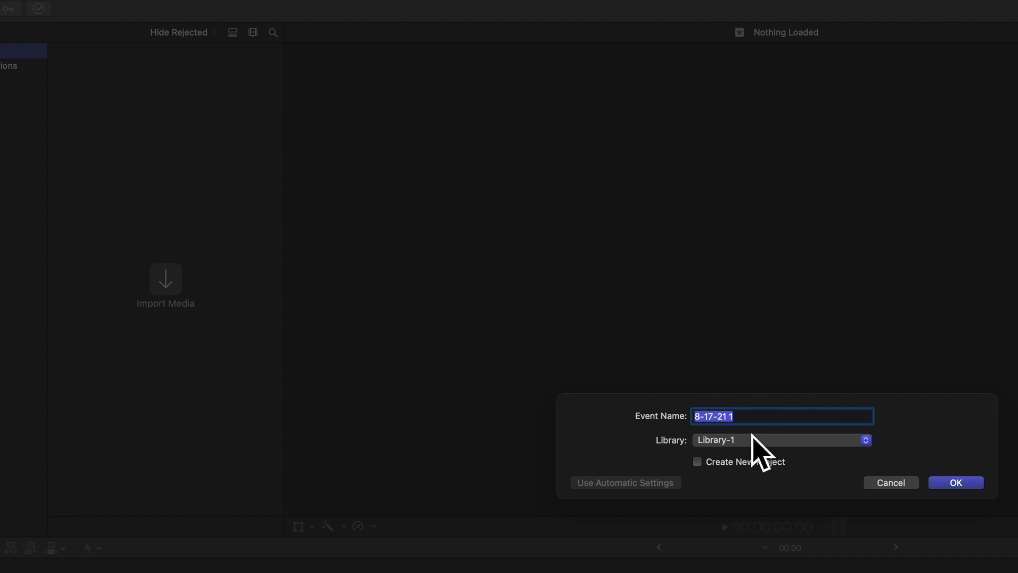
left_click_drag(743, 415, 681, 419)
type("Event-2")
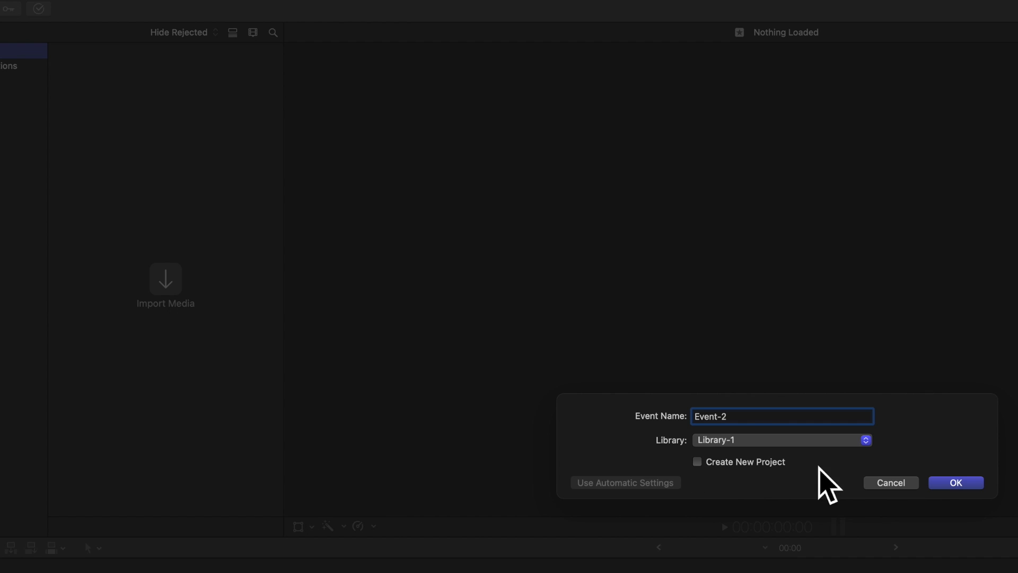
left_click(697, 461)
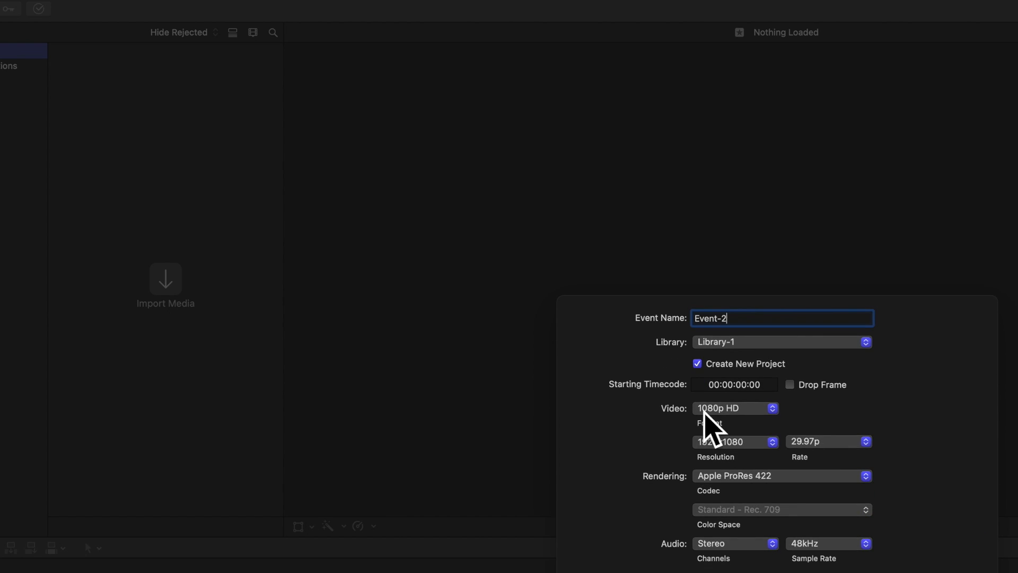
left_click(698, 364)
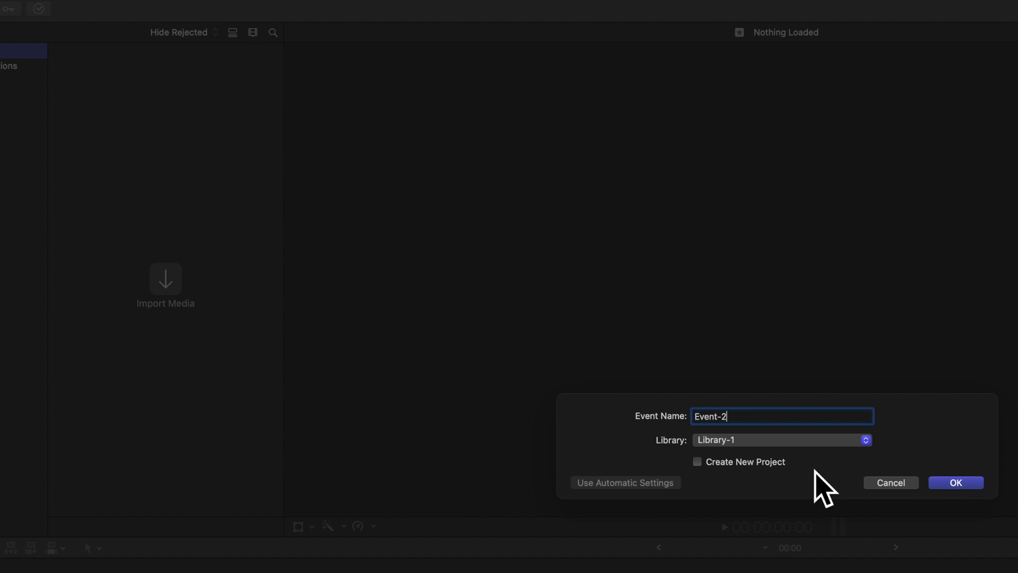
left_click(956, 482)
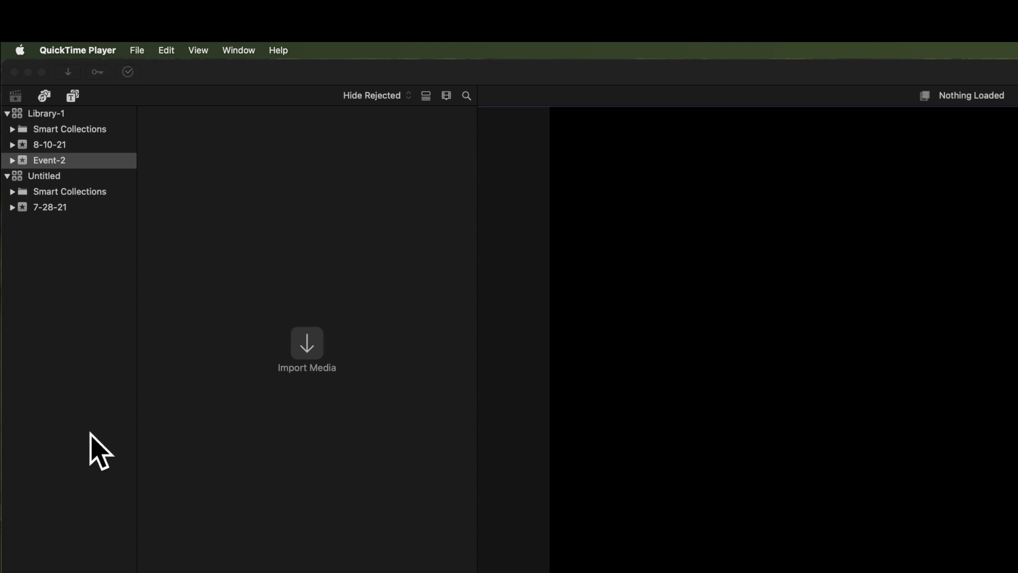
Step: Set up a copy of Library-1's Event-2 to a new library named AlternateLibrary in the Lib-Evnt-Proj folder on FCPX-Extended
left_click(89, 159)
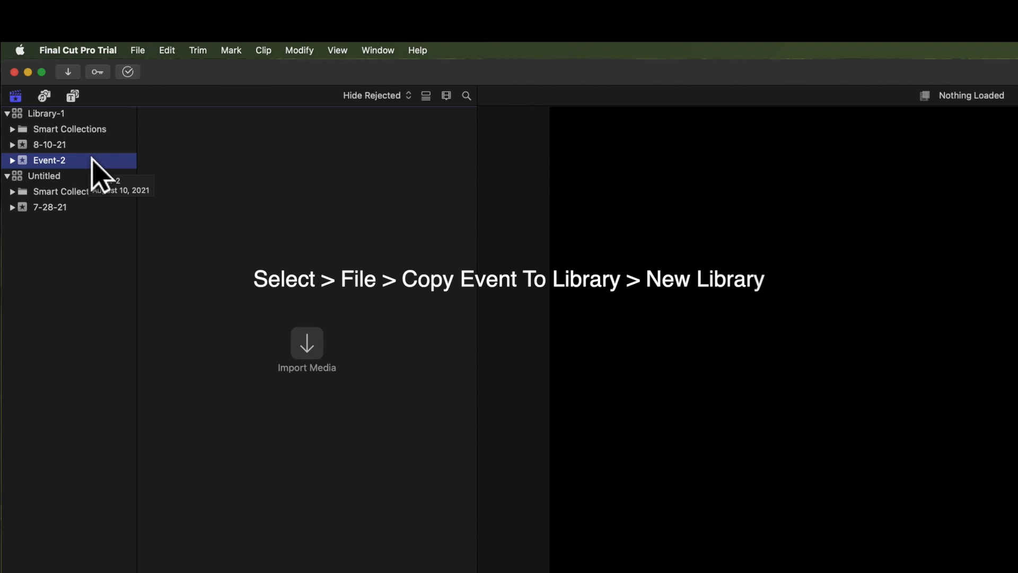
left_click(137, 50)
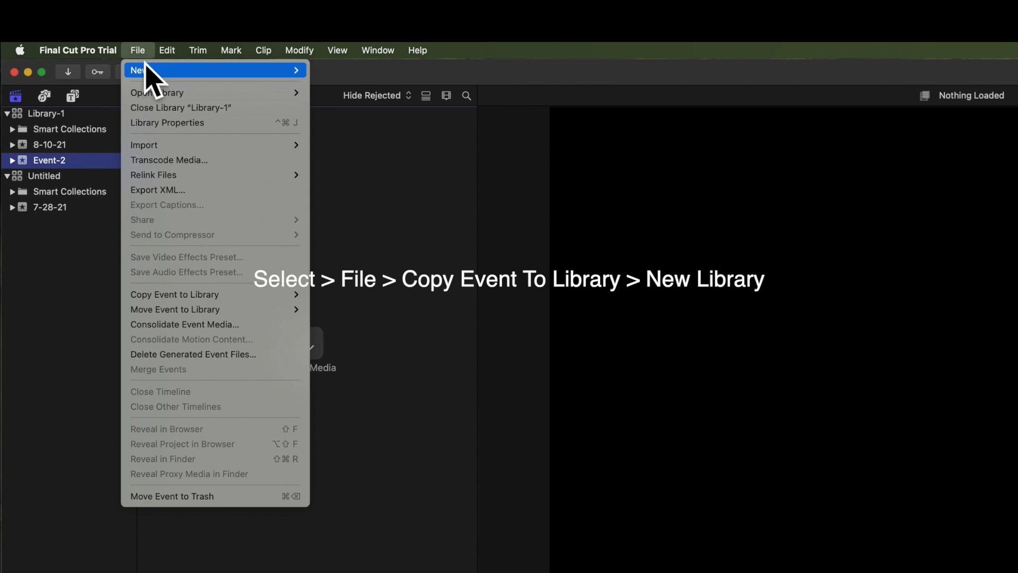
mouse_move(164, 296)
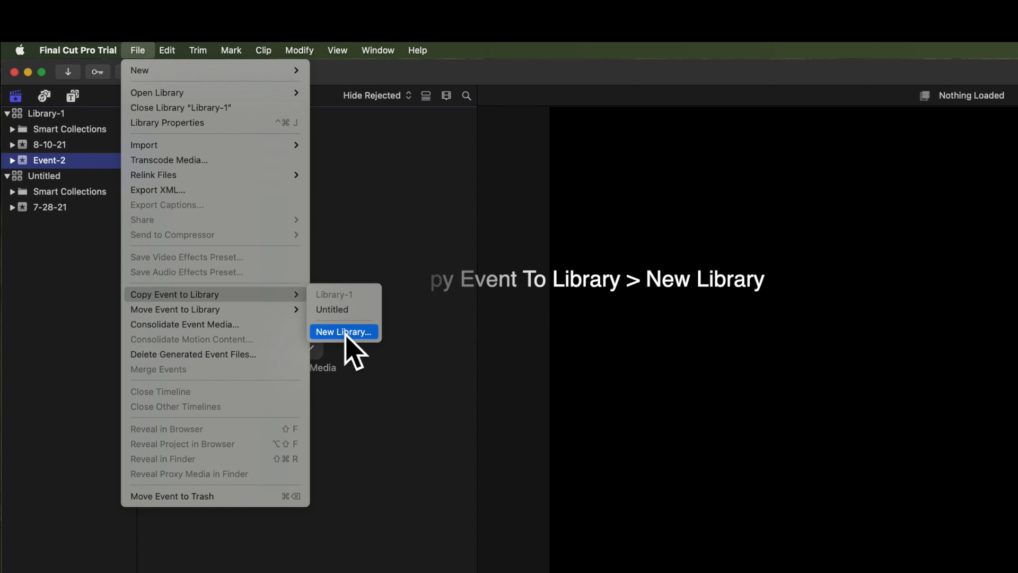
left_click(346, 332)
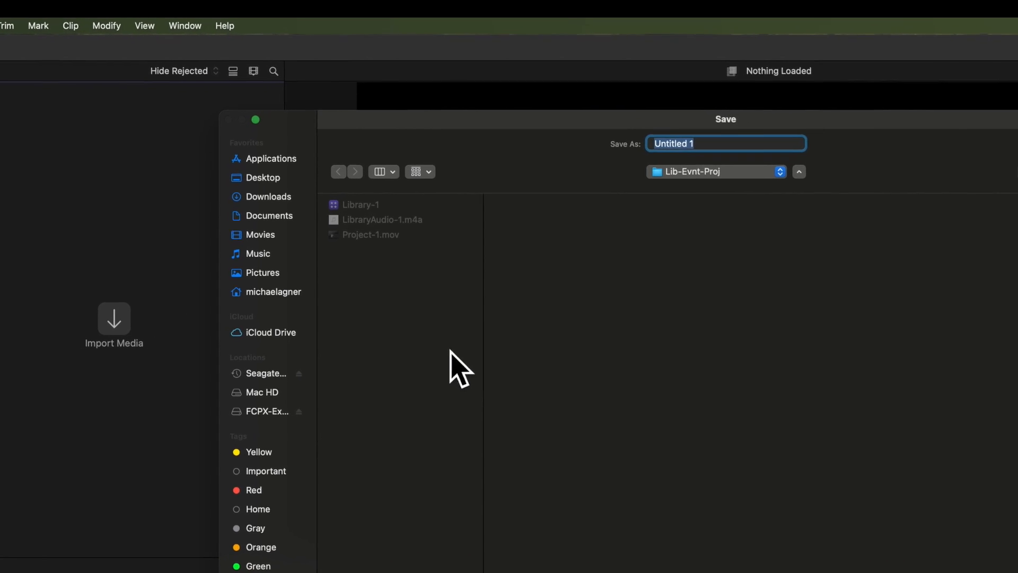
left_click(193, 403)
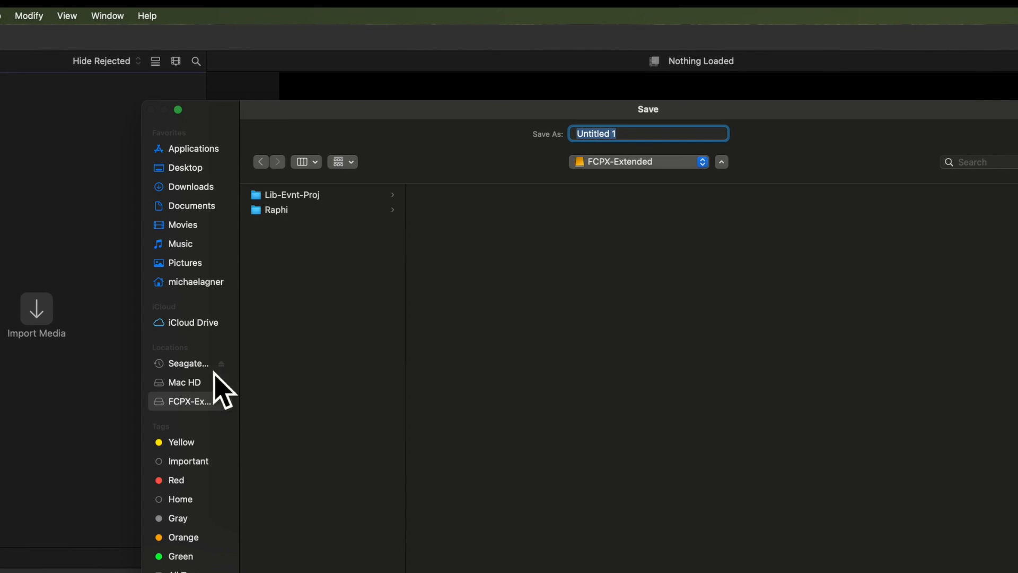
left_click(296, 197)
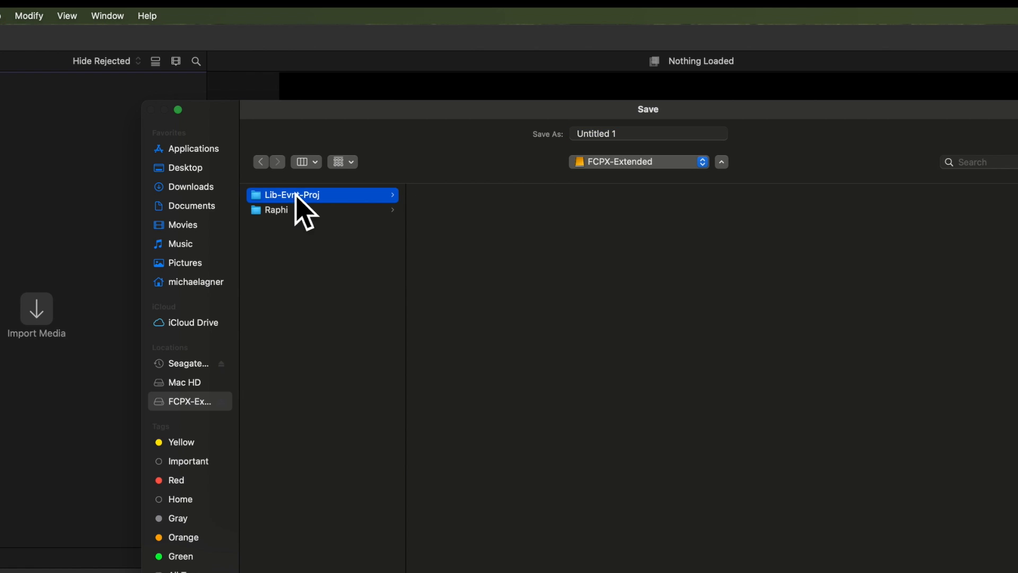
left_click(634, 132)
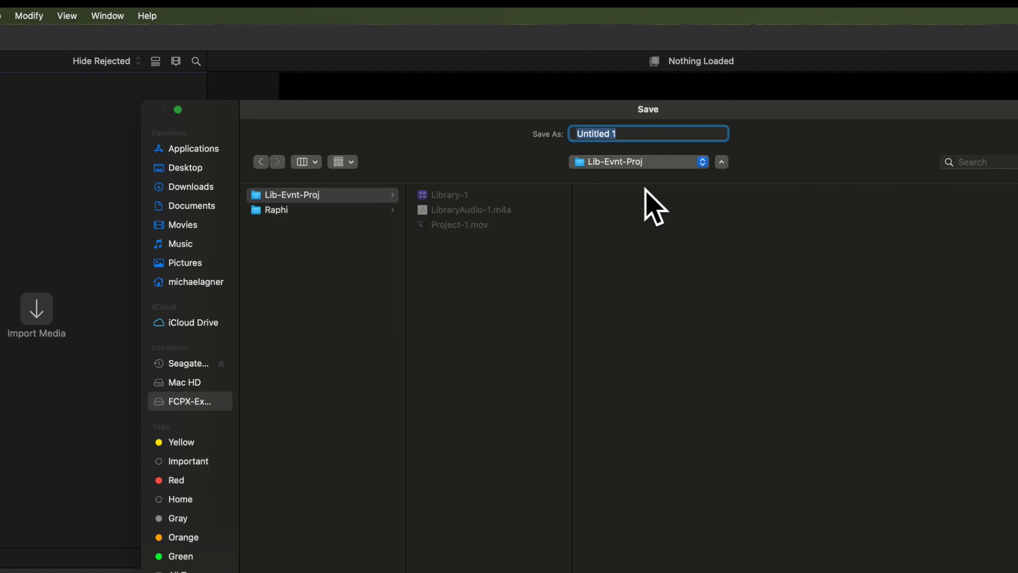
type("Al")
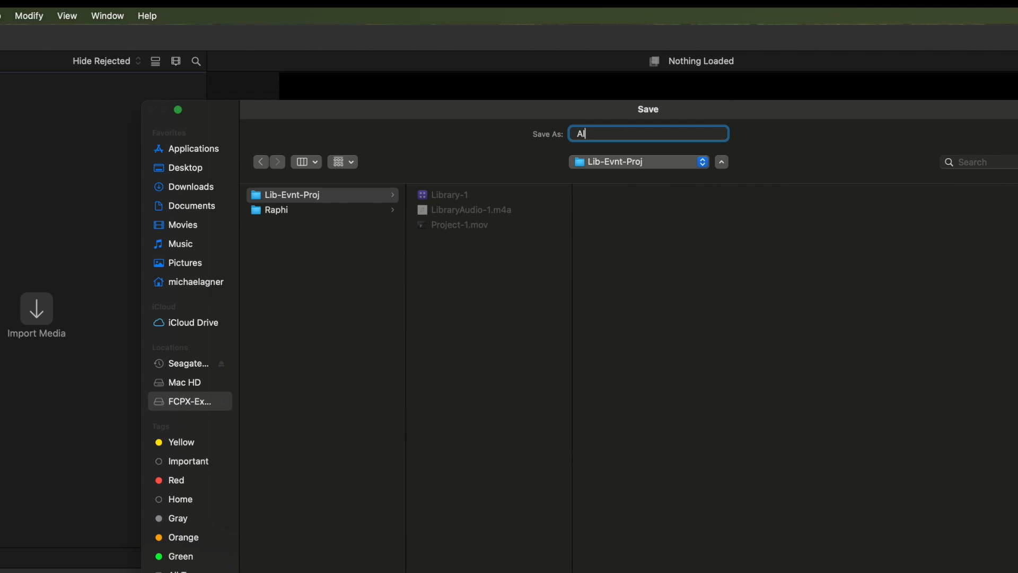
type("ternateLibrary")
key("Return")
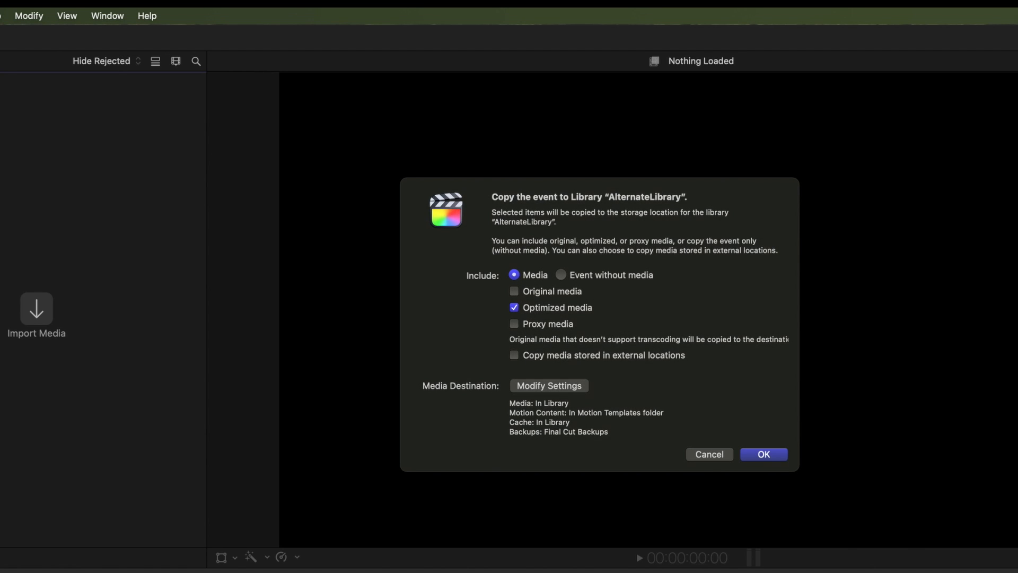
Step: Include only optimized media in the event copy, leaving out original and proxy media, and carry out the copy
left_click(514, 308)
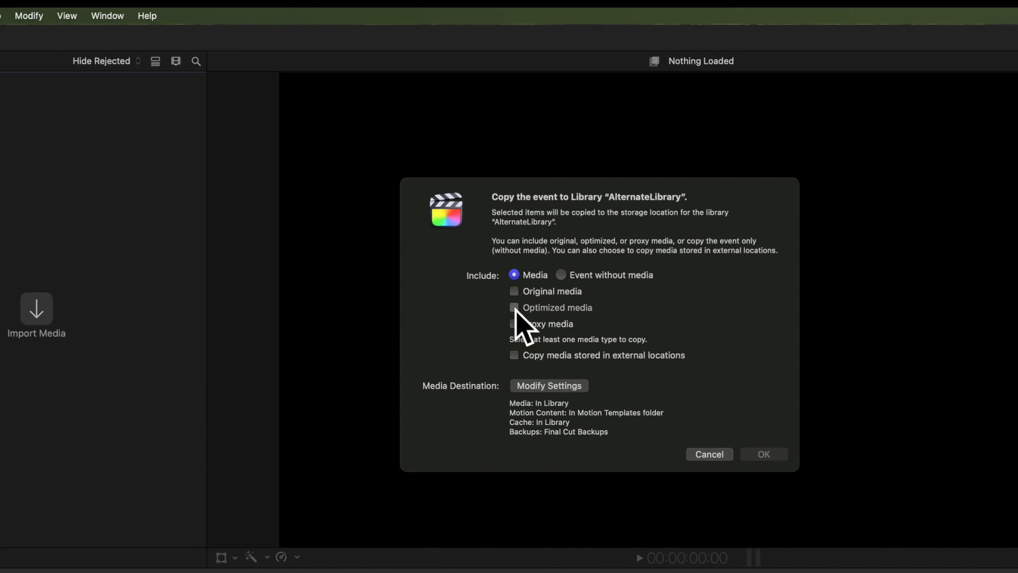
left_click(514, 308)
left_click(514, 324)
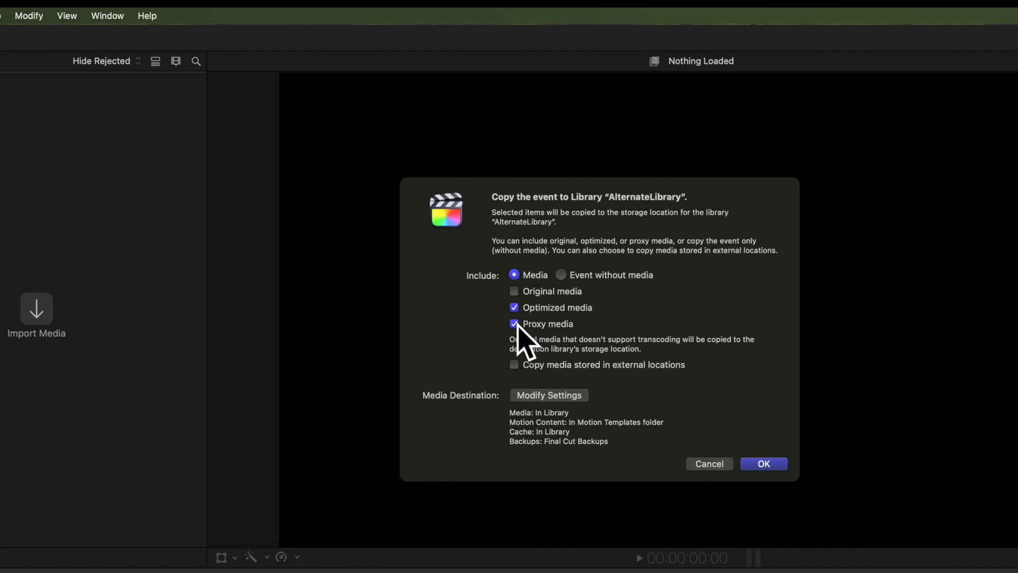
left_click(515, 324)
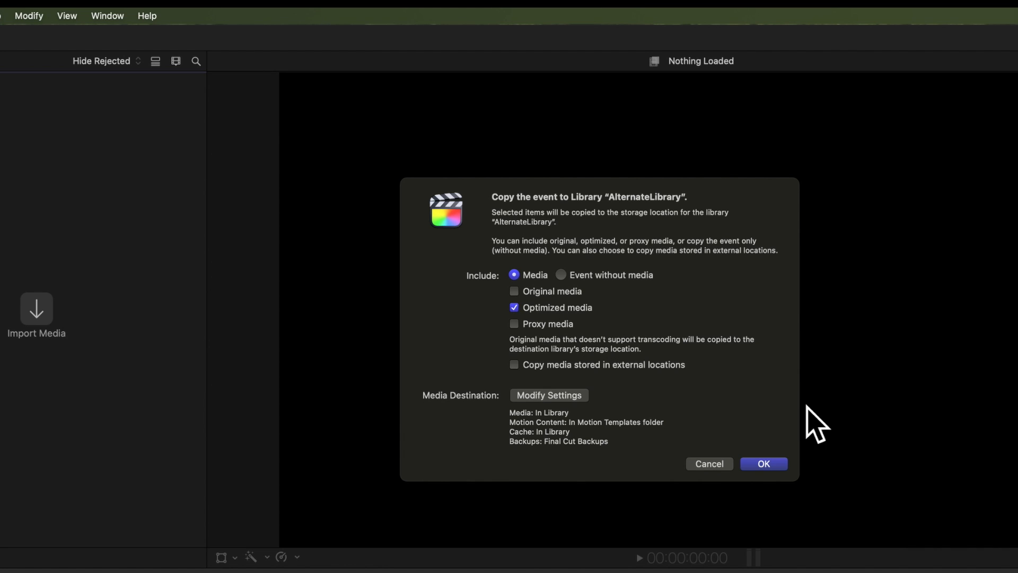
left_click(764, 465)
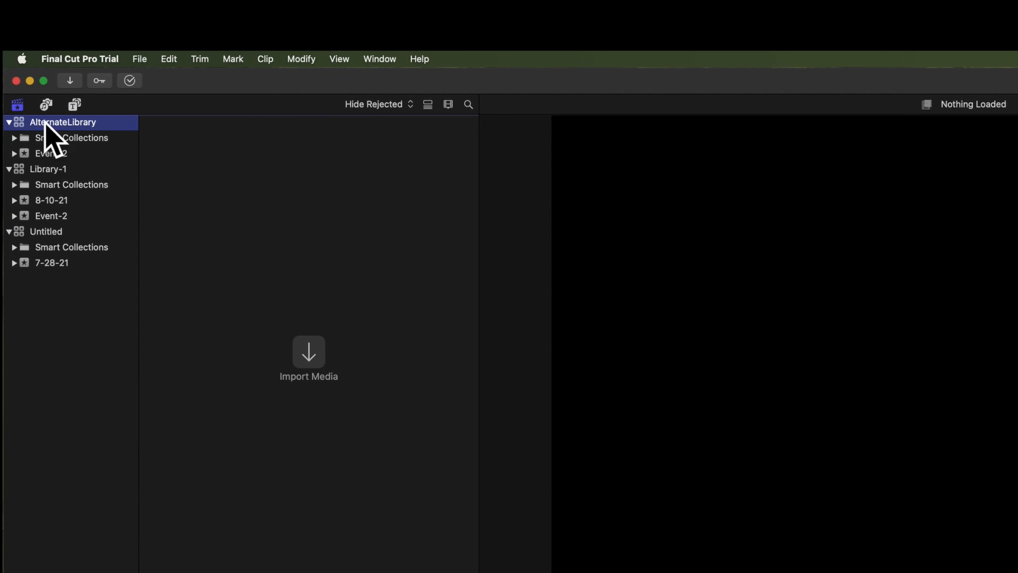
mouse_move(63, 129)
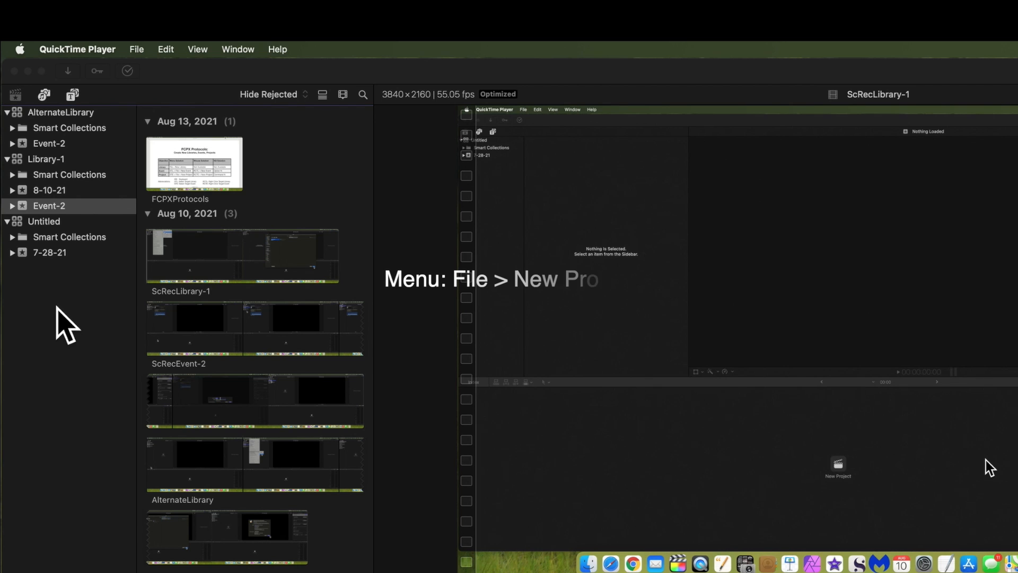
left_click(63, 209)
left_click(62, 208)
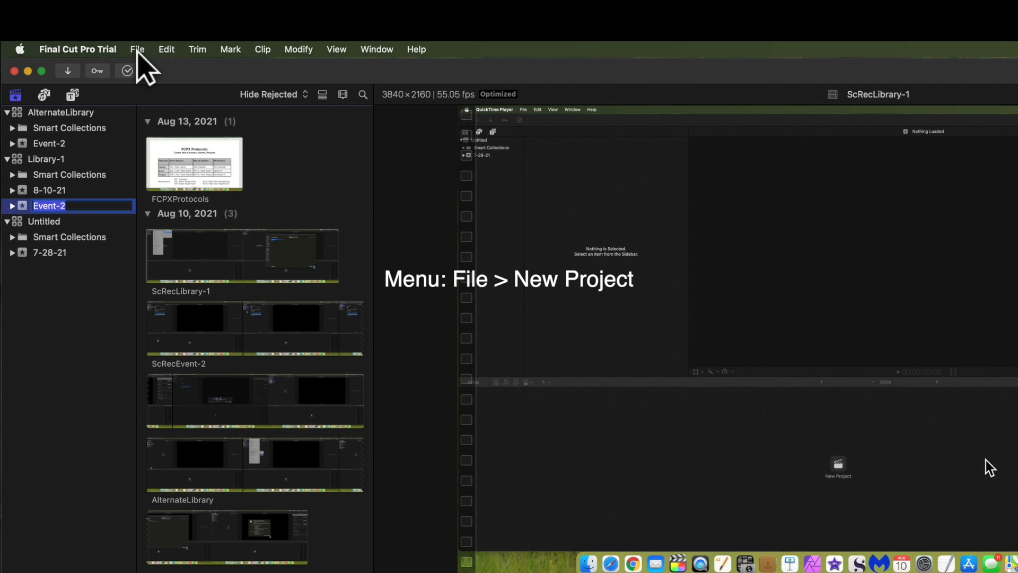
left_click(137, 49)
mouse_move(247, 63)
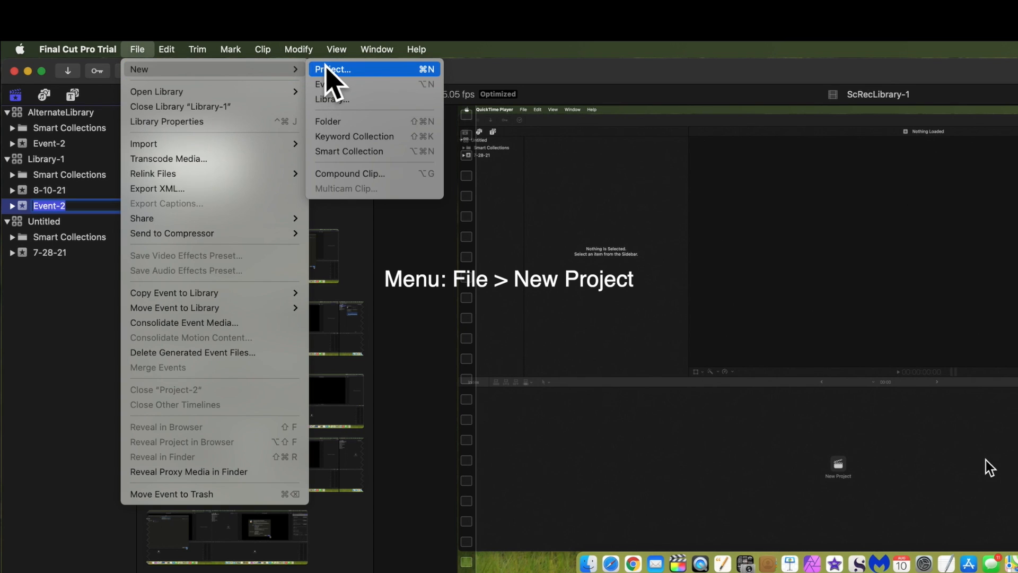
left_click(326, 69)
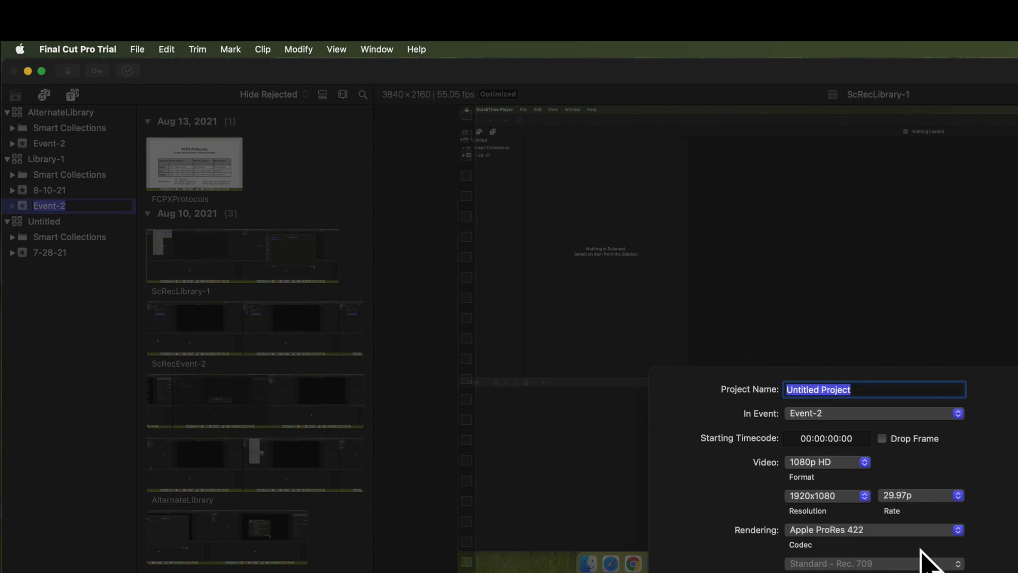
key("Escape")
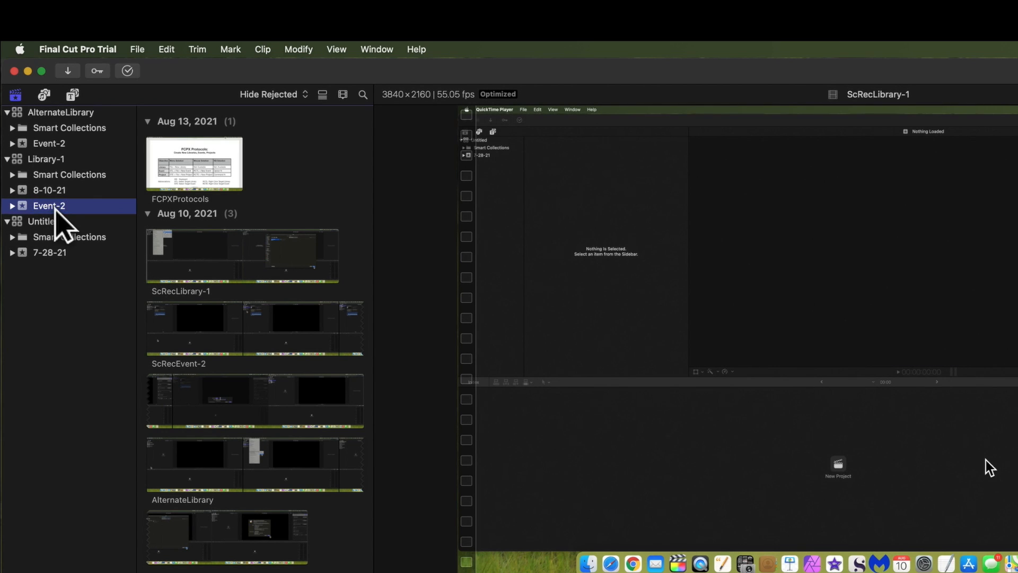
right_click(61, 207)
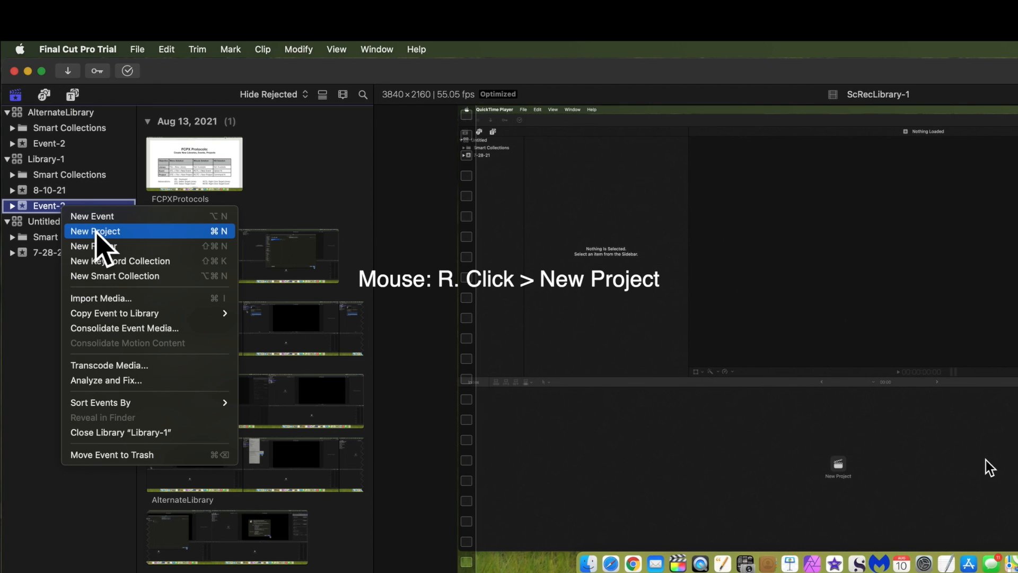
left_click(96, 232)
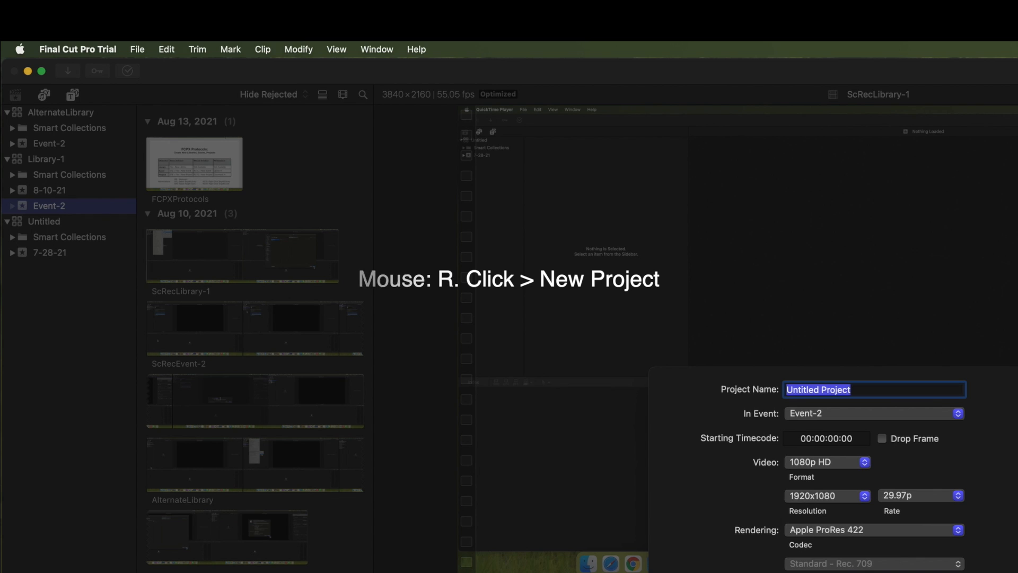
key("Escape")
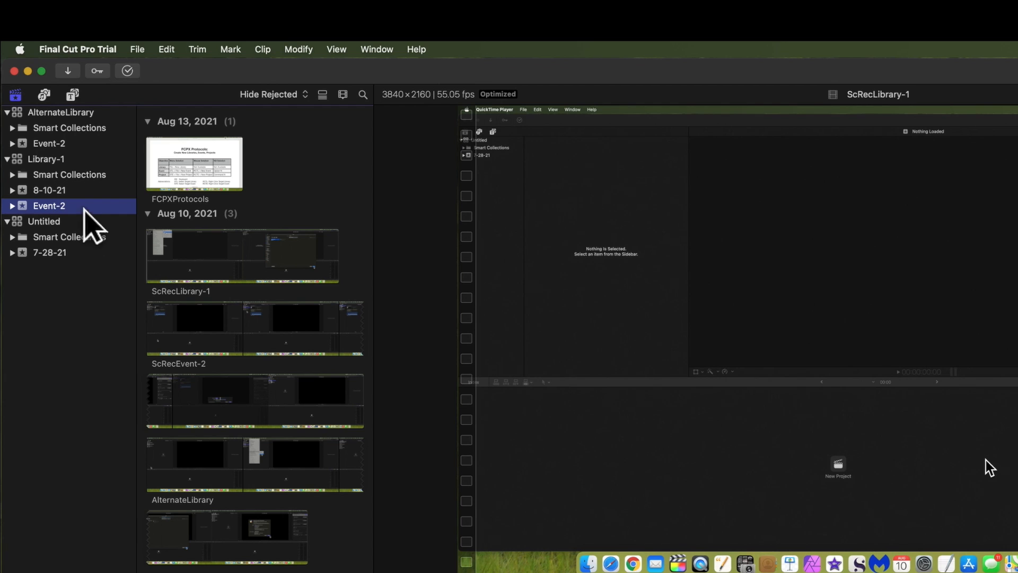
Step: Start a new project in Library-1's Event-2 and name it Project A
right_click(83, 208)
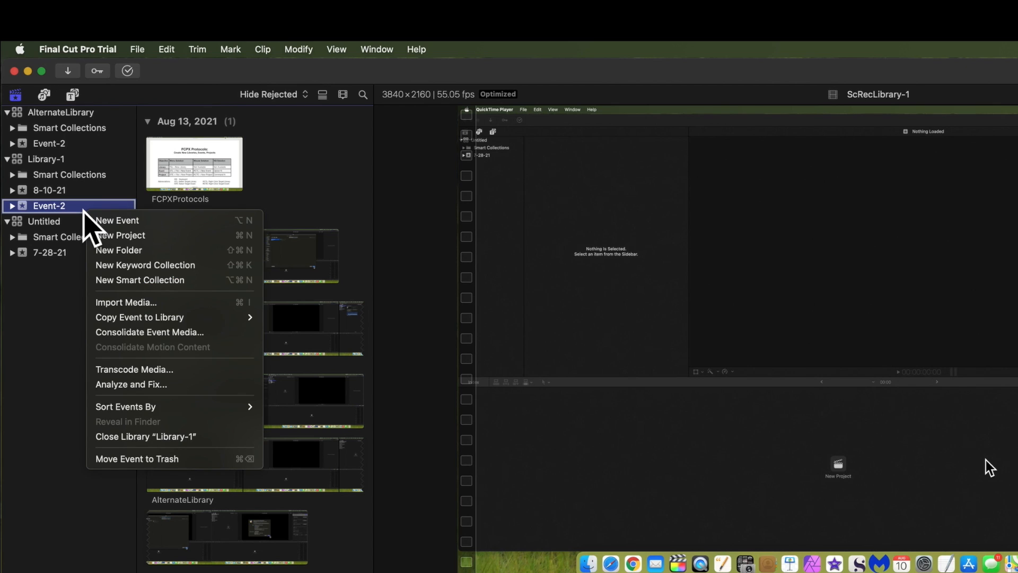
left_click(129, 239)
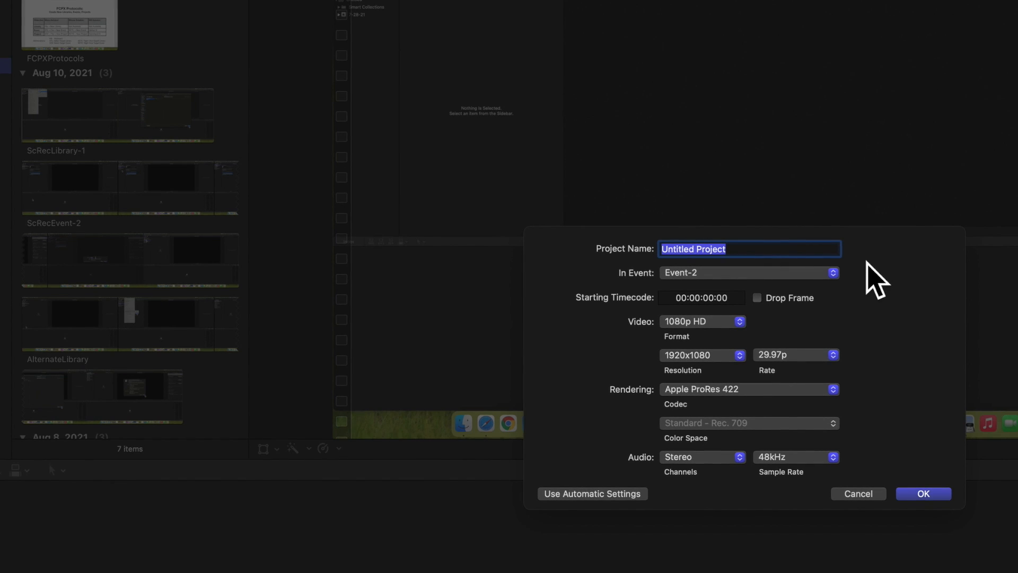
type("P")
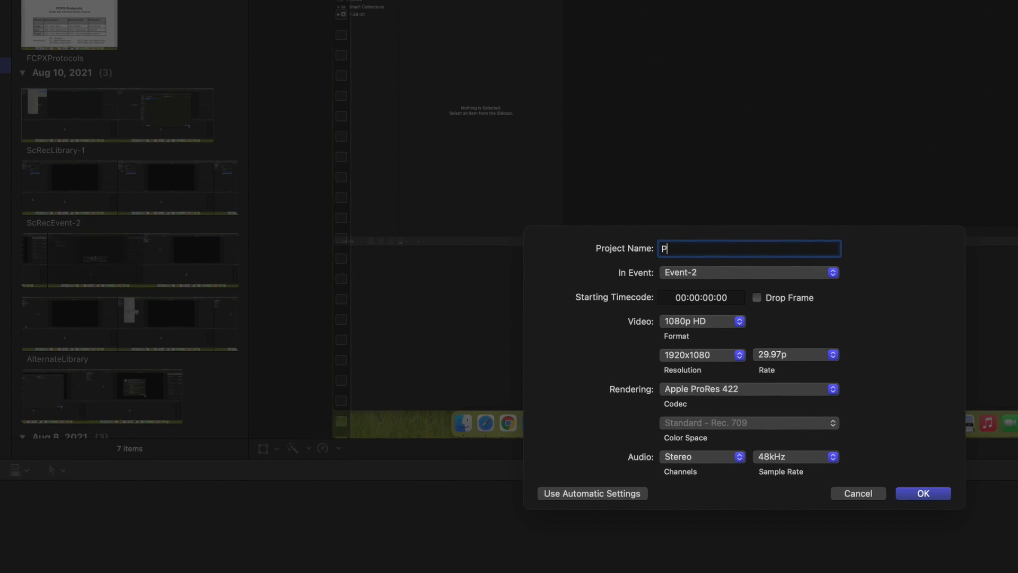
type("roject ")
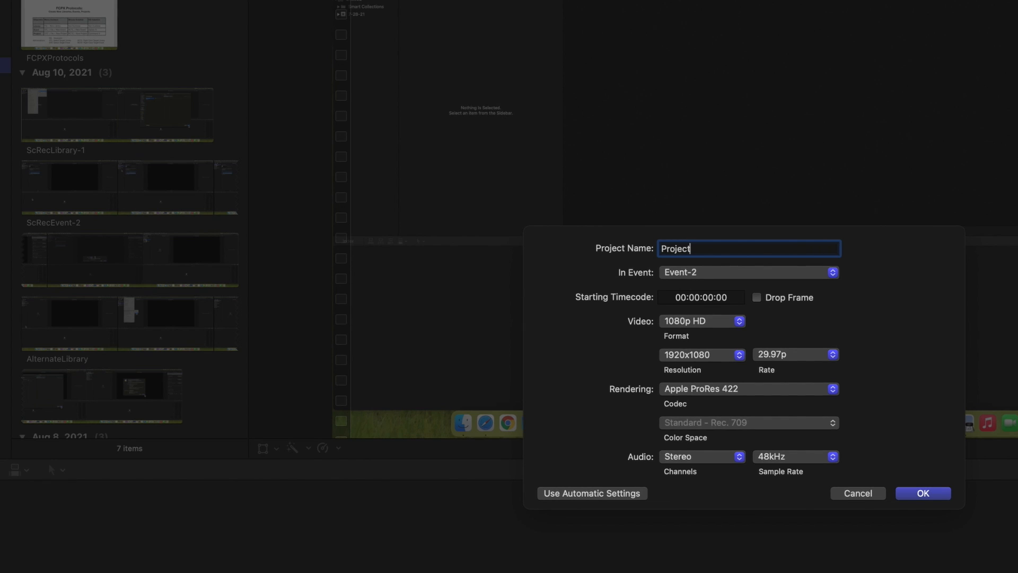
type("A")
key("BackSpace")
type("A")
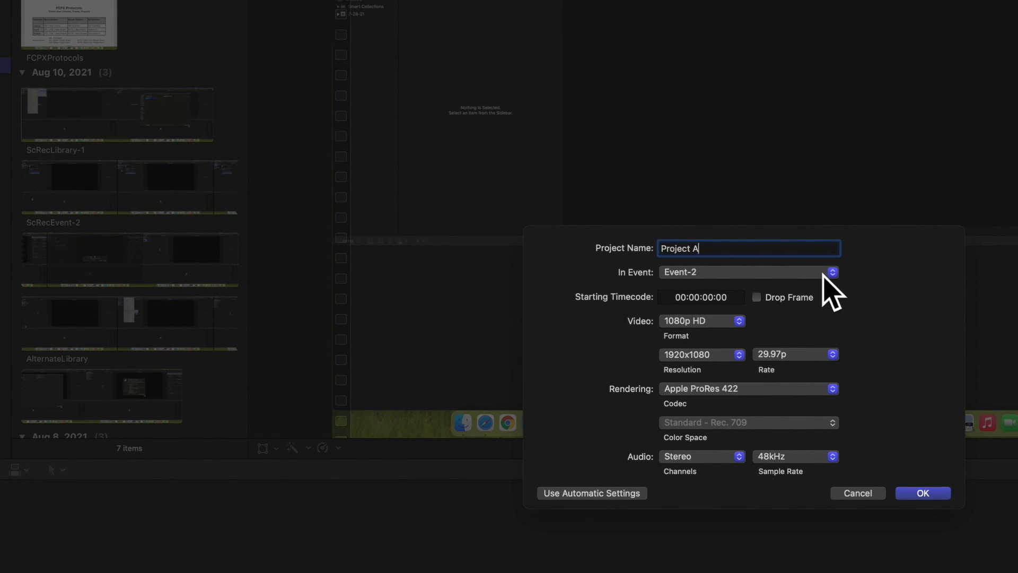
Step: Choose 1080p HD video at 1920x1080 and 29.97p for Project A, with Apple ProRes 422 as the rendering codec
left_click(740, 323)
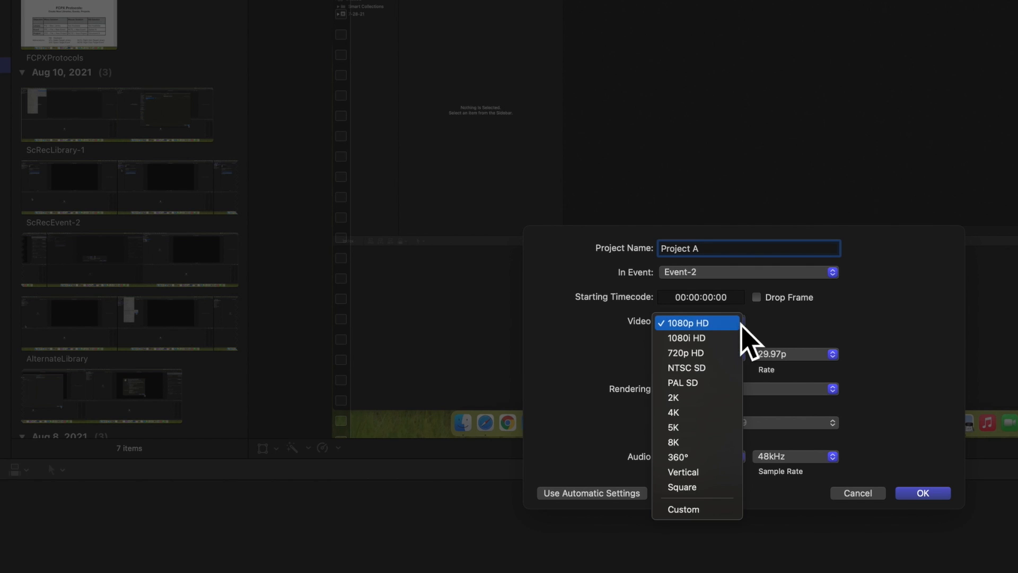
left_click(737, 323)
left_click(741, 355)
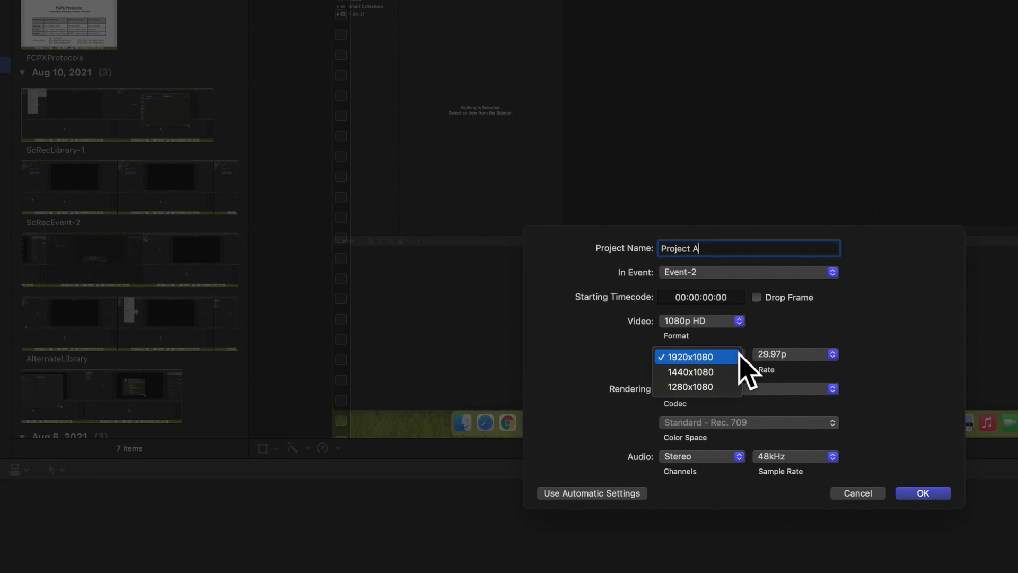
left_click(741, 356)
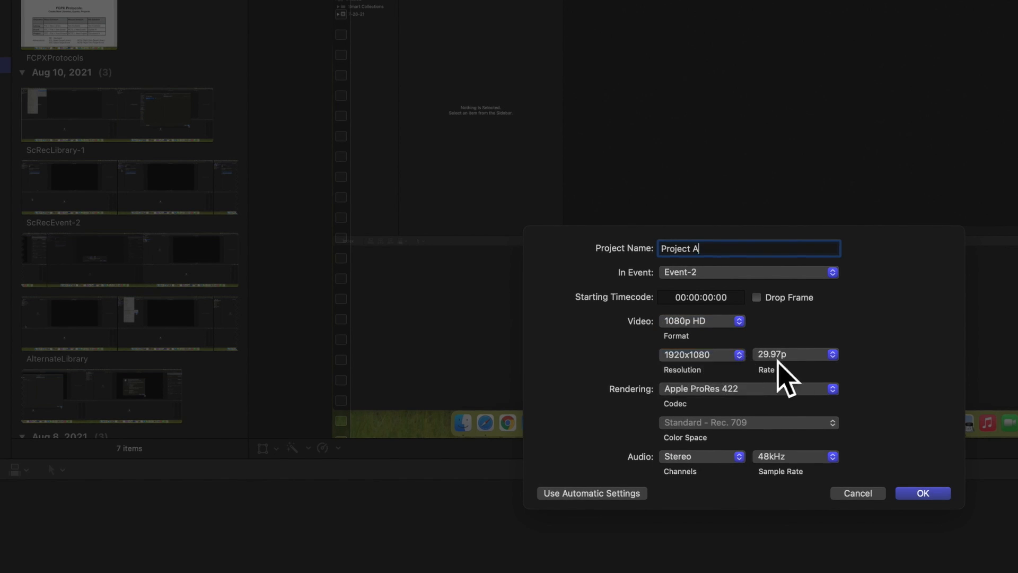
left_click(833, 355)
left_click(835, 356)
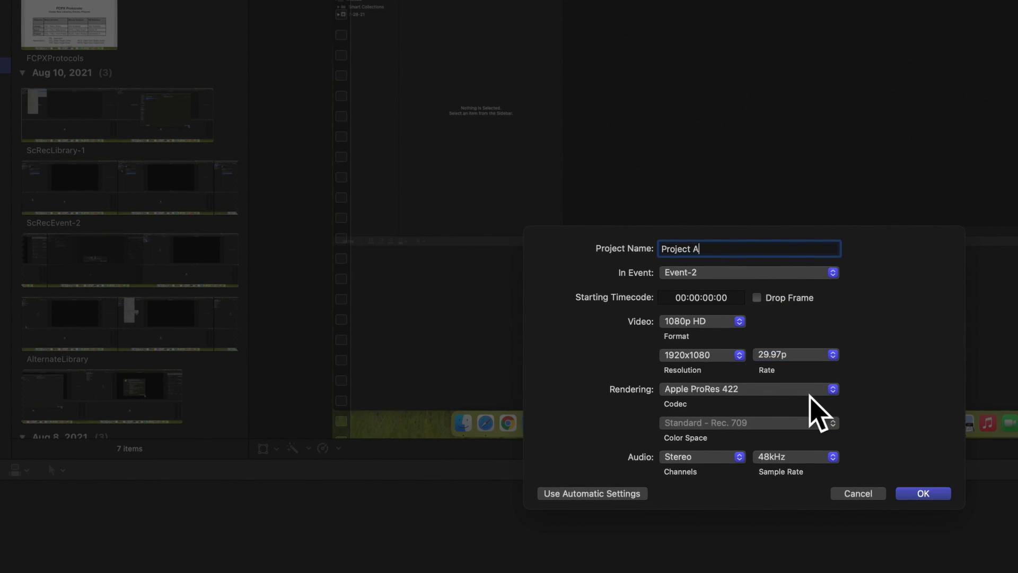
left_click(835, 390)
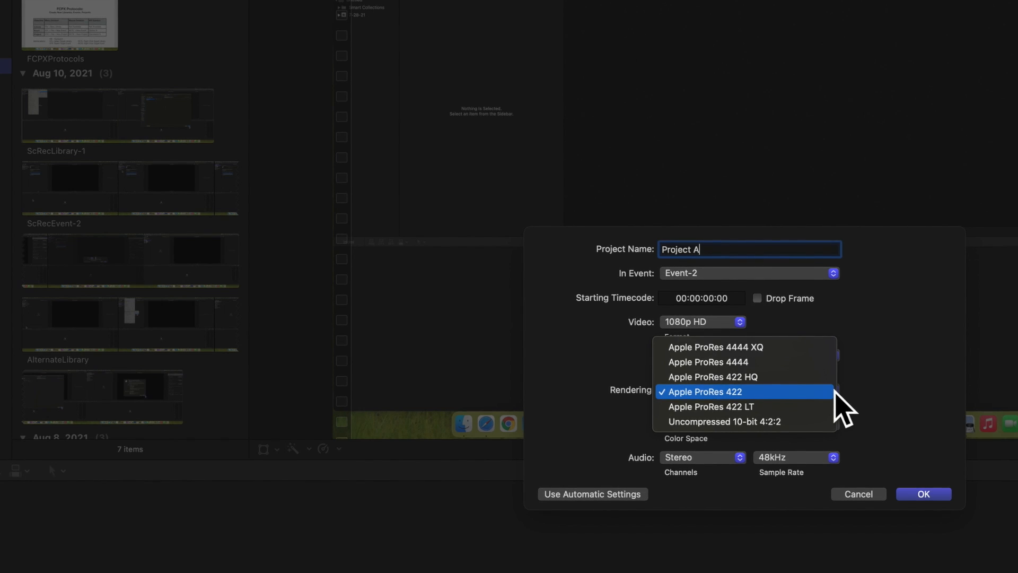
left_click(836, 391)
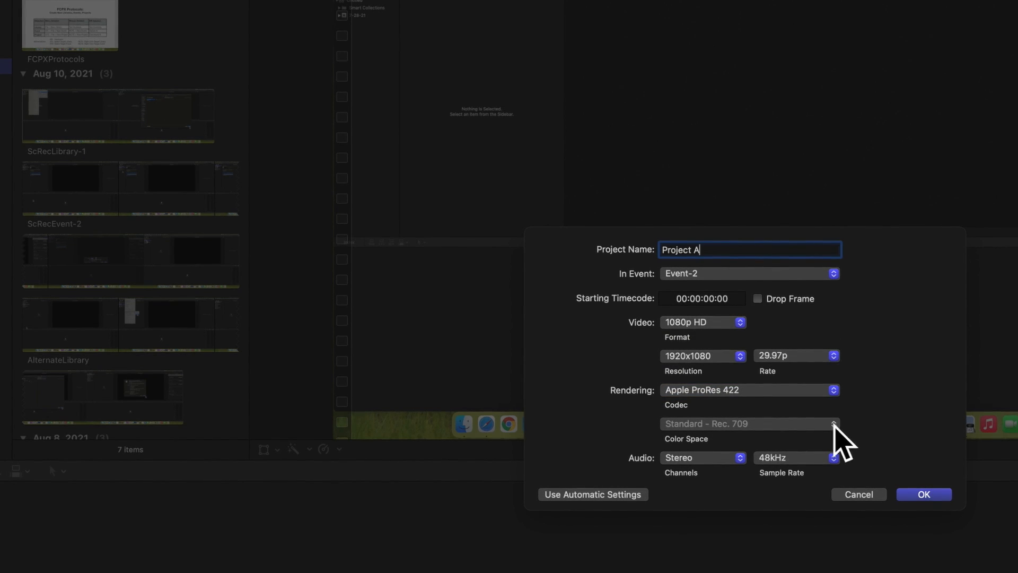
Step: Choose stereo audio channels with a 48kHz sample rate and create the project
mouse_move(752, 432)
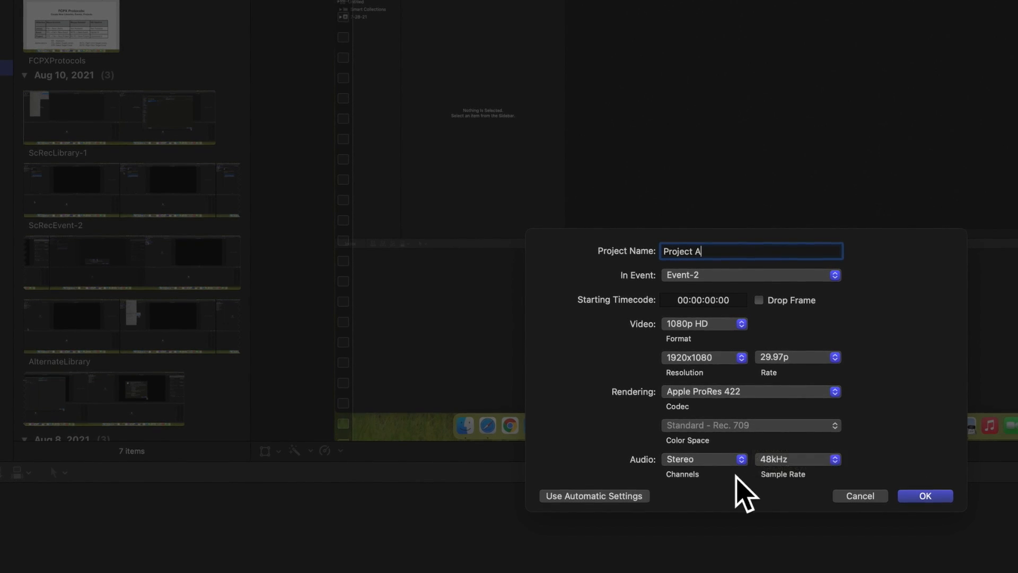
left_click(742, 461)
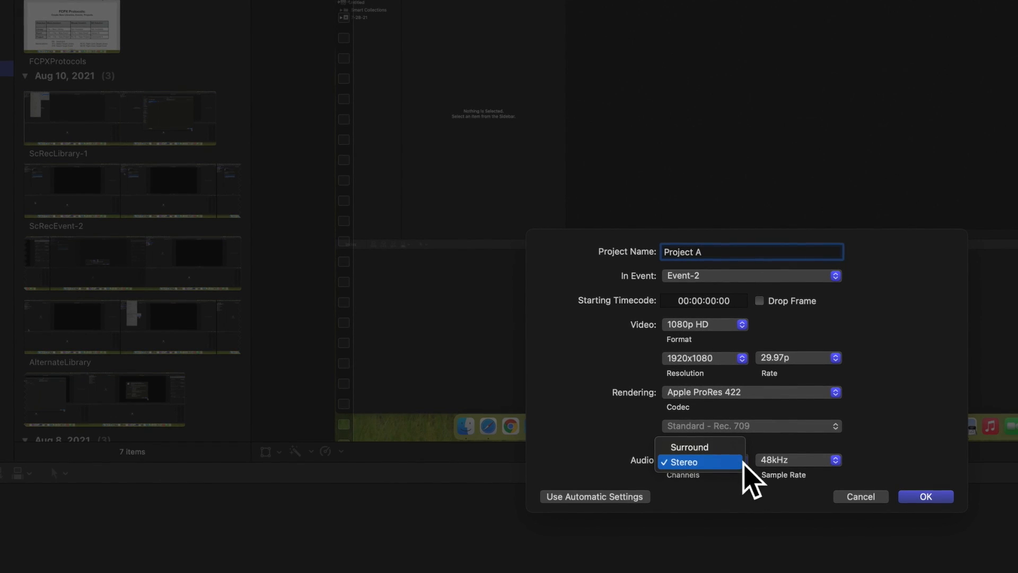
left_click(741, 462)
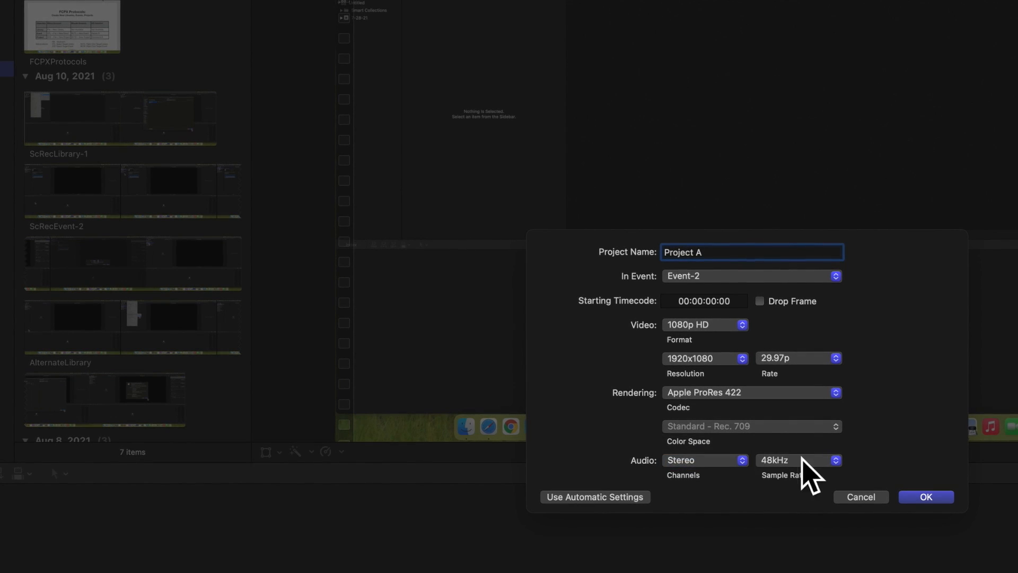
left_click(835, 460)
left_click(835, 460)
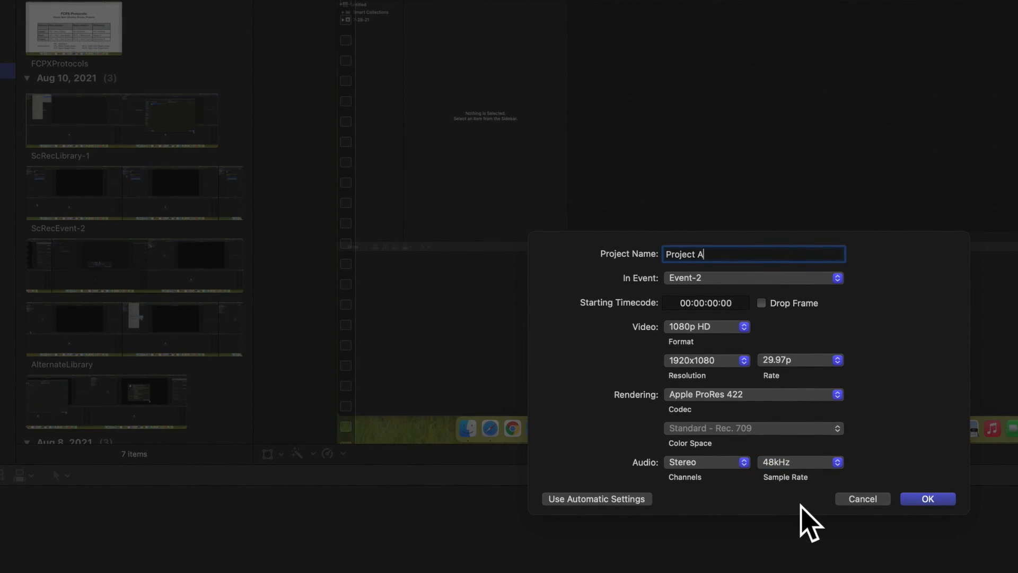
left_click(929, 500)
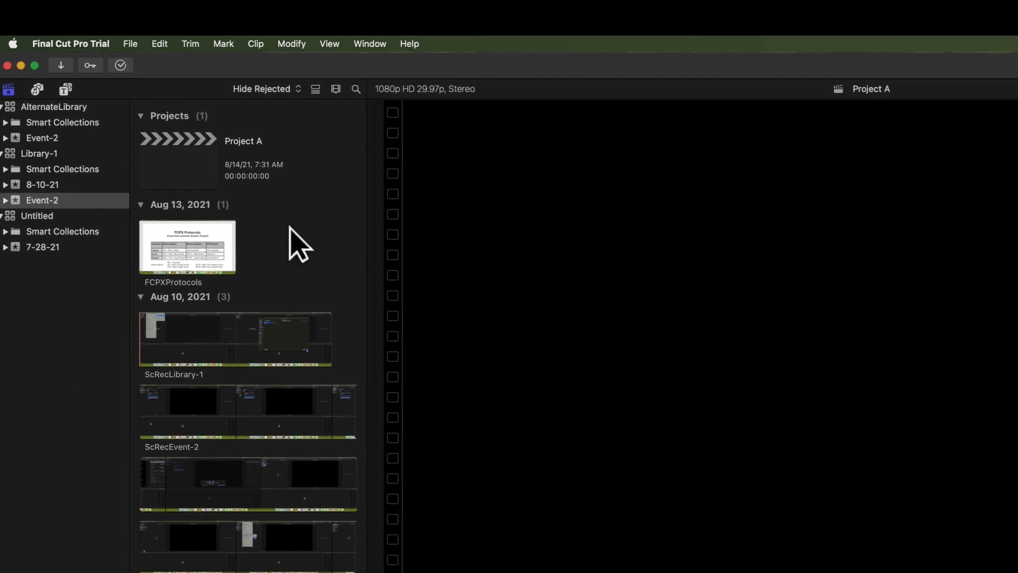